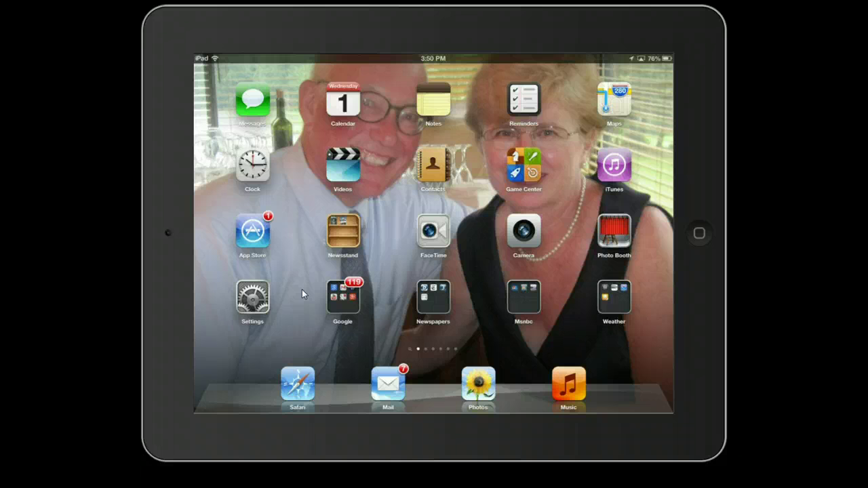
Step: Launch the Contacts app from the iPad Home Screen
click(434, 165)
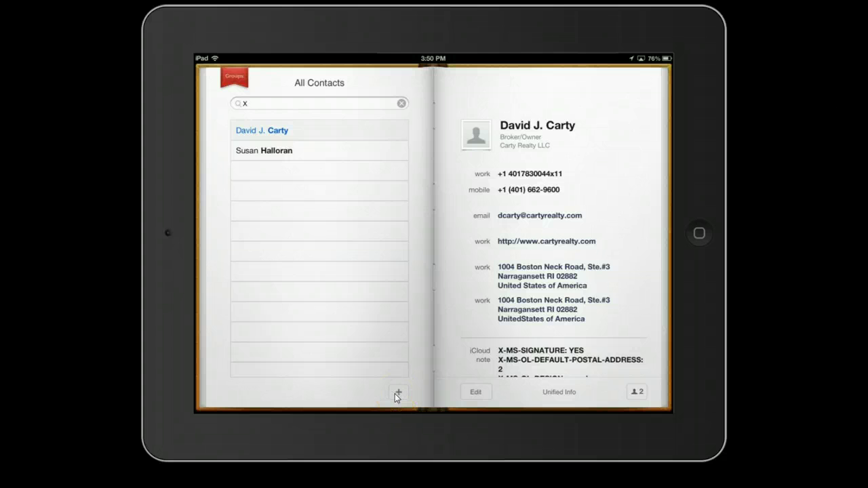
Step: Add a new contact with first name 'x'
click(394, 393)
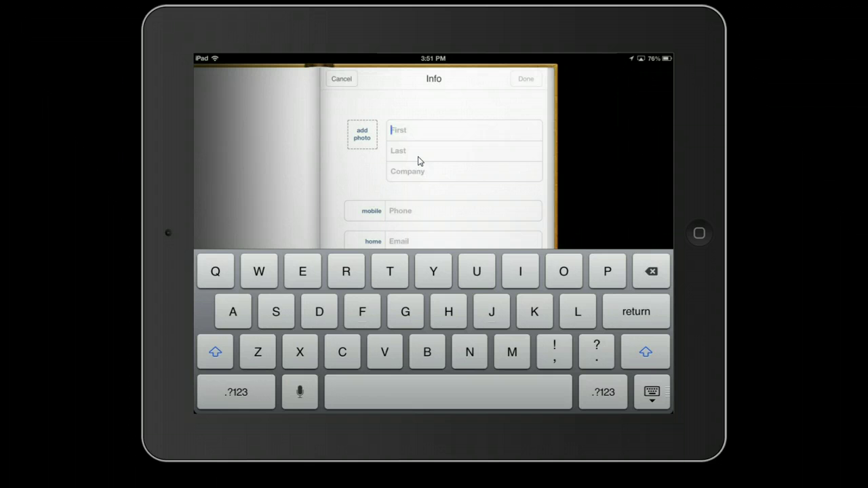
text(x)
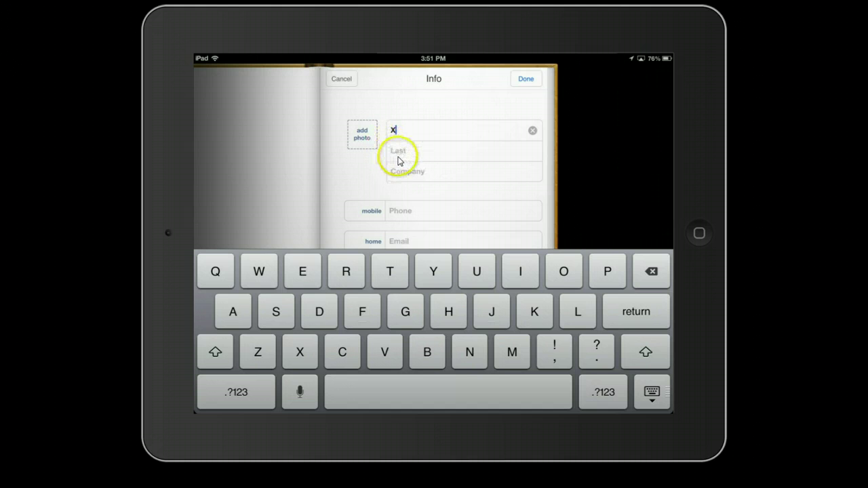
click(408, 157)
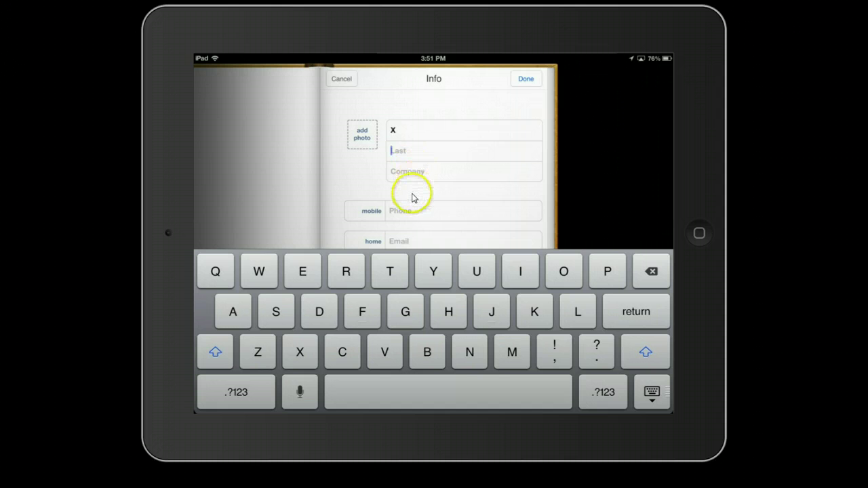
Step: Enter last name 'x' and home email 'x' for the new contact
text(x)
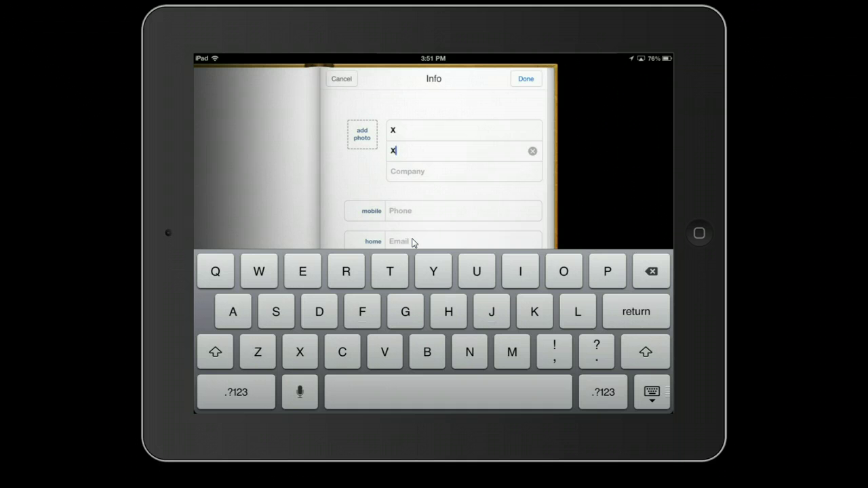
click(411, 243)
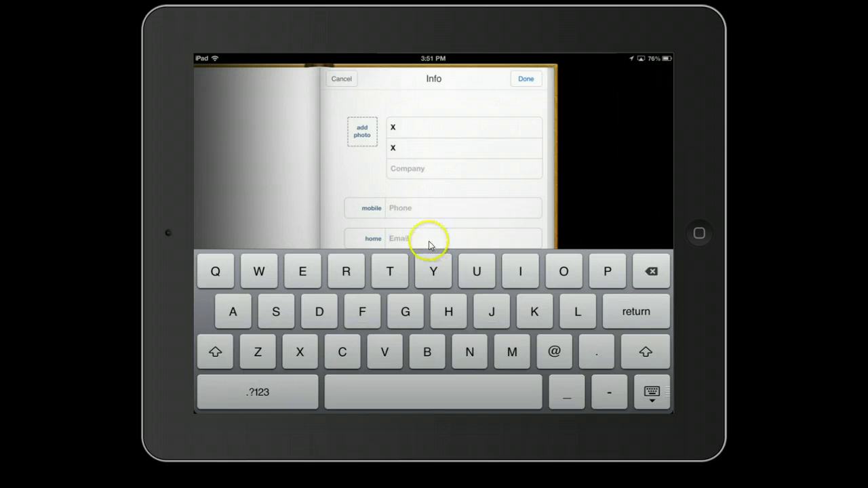
text(x)
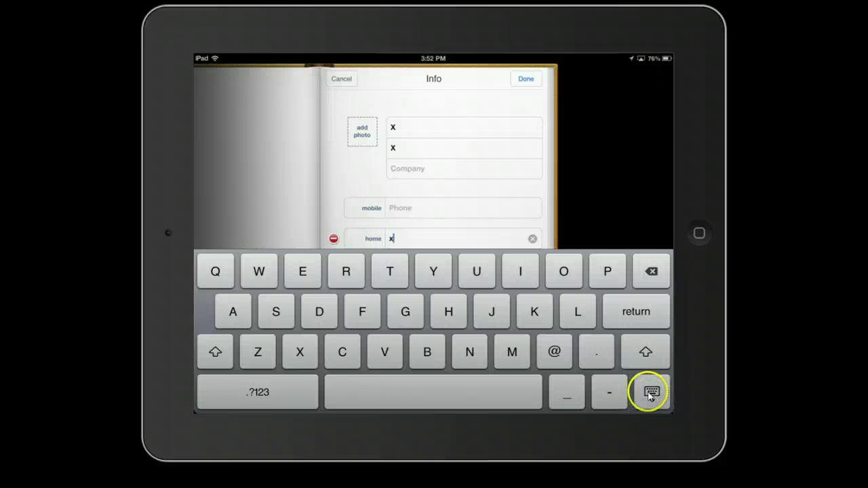
Step: Dismiss the on-screen keyboard and confirm the new contact form with Done
click(649, 397)
click(651, 393)
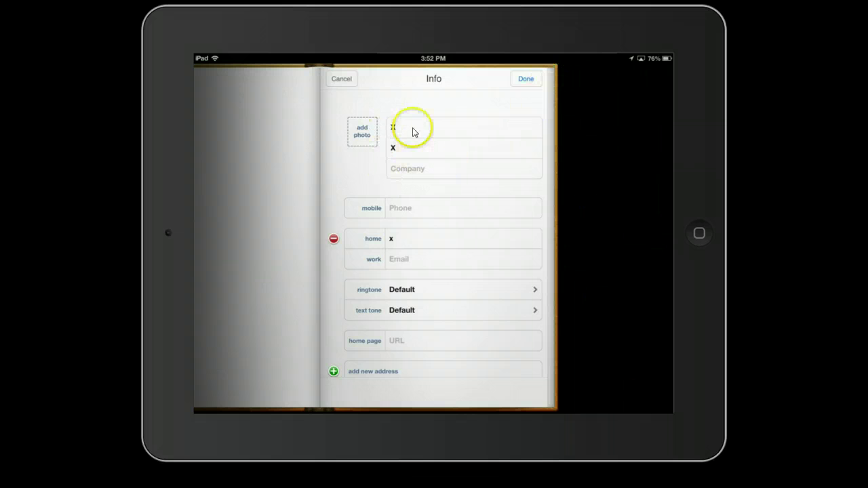
click(526, 82)
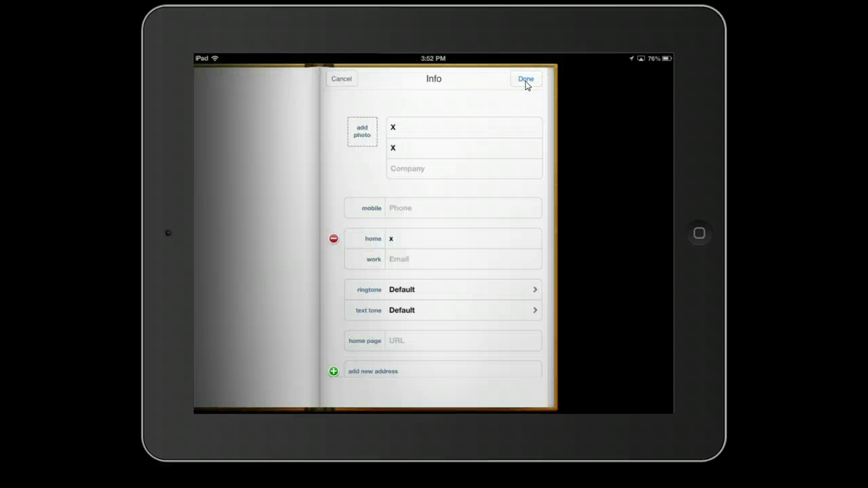
Step: Save contact 'X X' with home email x into All Contacts
click(526, 81)
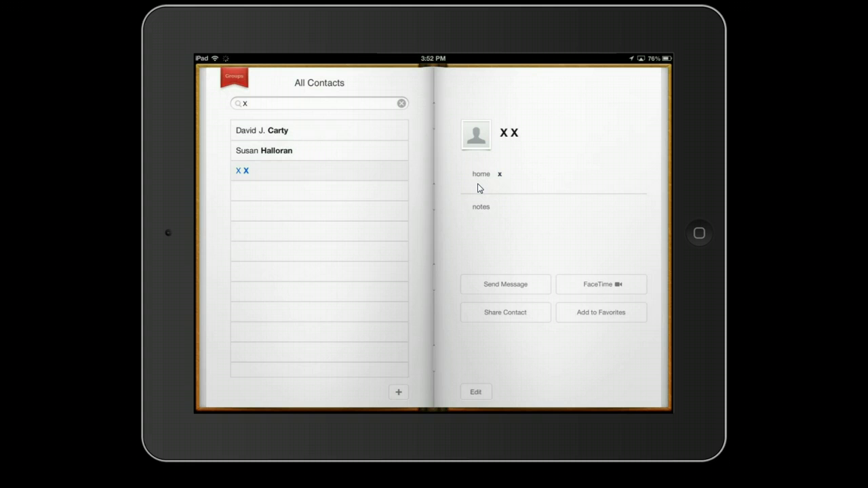
Step: Open the Belmont Rewards Happy Birthday email in Mail's All Inboxes
click(329, 310)
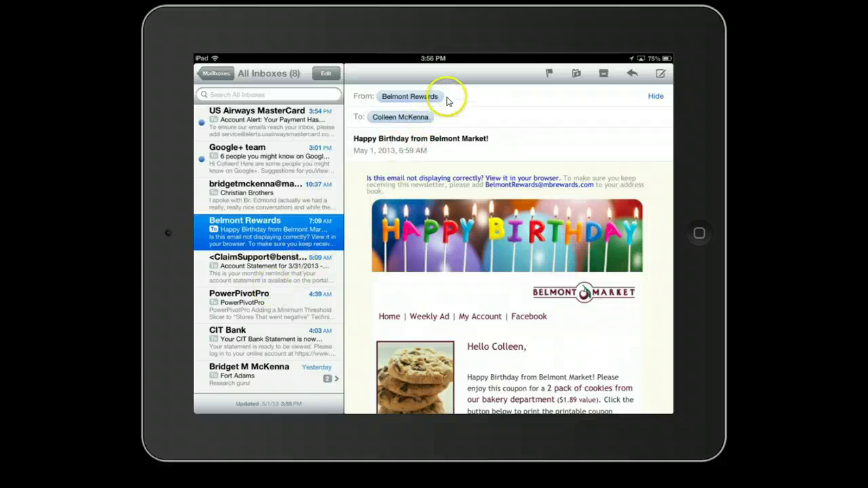
click(419, 97)
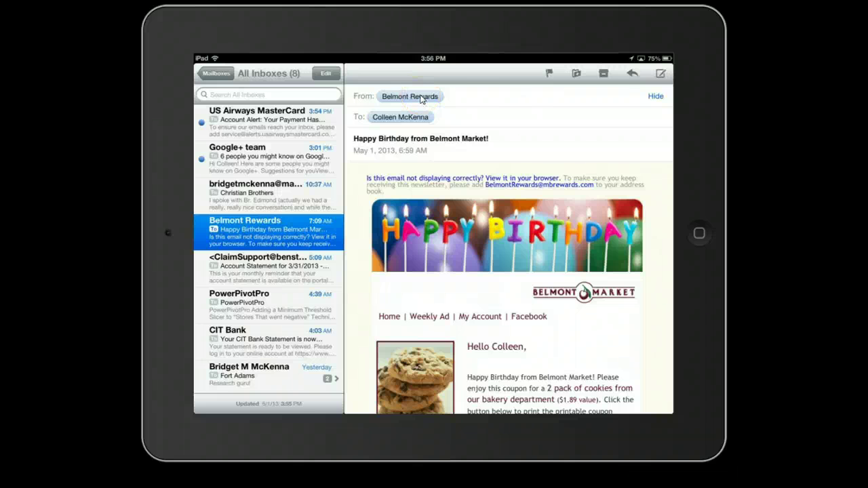
Step: Open the Belmont Rewards sender popover and choose to create a contact
click(420, 97)
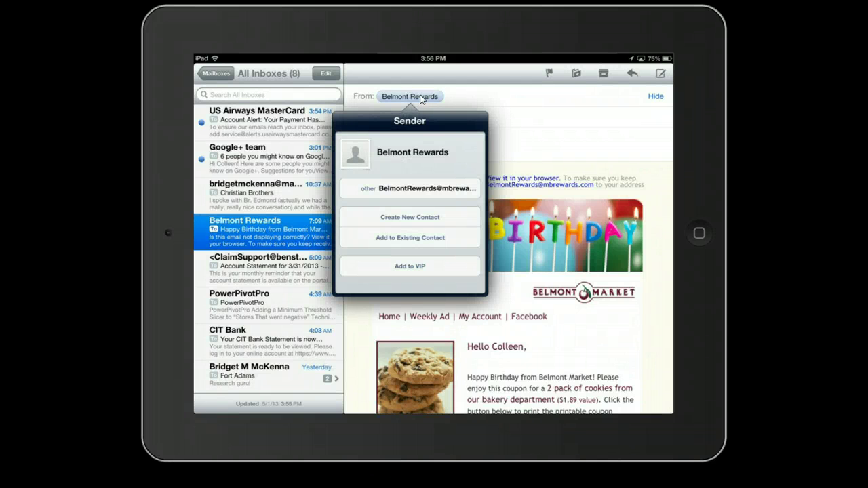
click(421, 97)
click(400, 225)
Step: Create contact 'Belmont Rewards' with the sender's email address
click(426, 218)
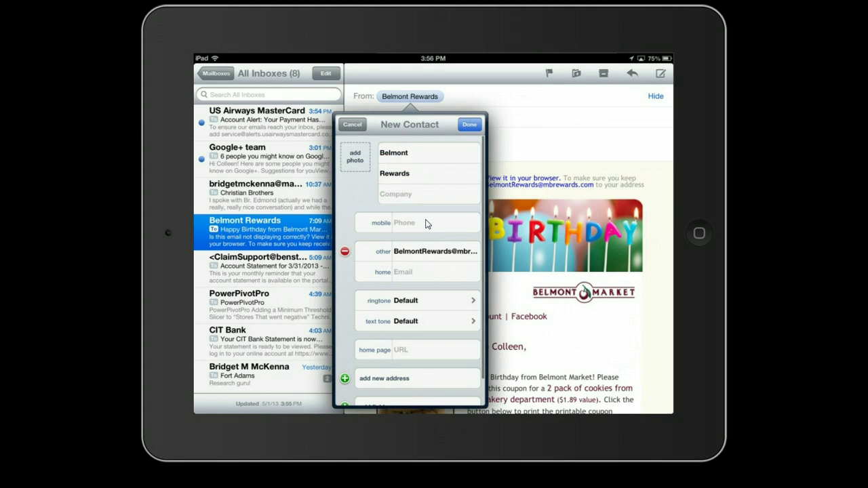